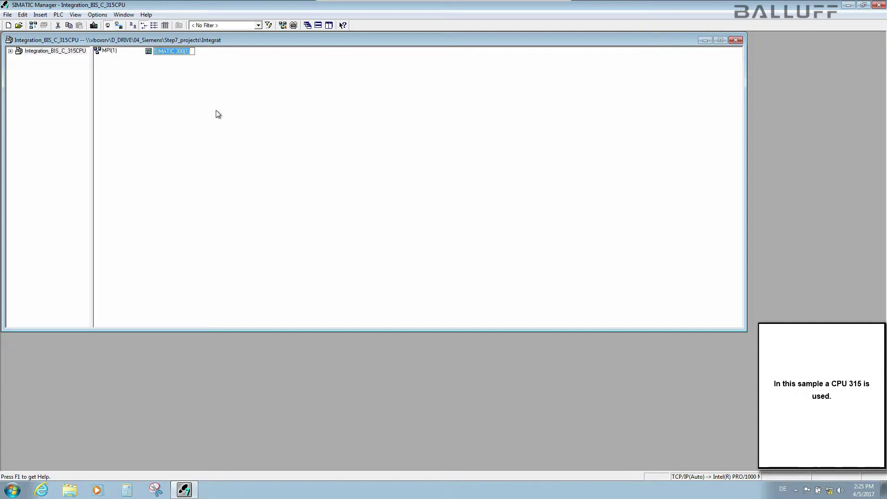
Step: Rename the SIMATIC 300 station as CPU315 and open its hardware configuration
{"action": "type", "text": "CPU315"}
{"action": "key", "text": "Return"}
{"action": "left_click", "coordinate": [11, 50]}
{"action": "left_click", "coordinate": [39, 59]}
{"action": "double_click", "coordinate": [109, 53]}
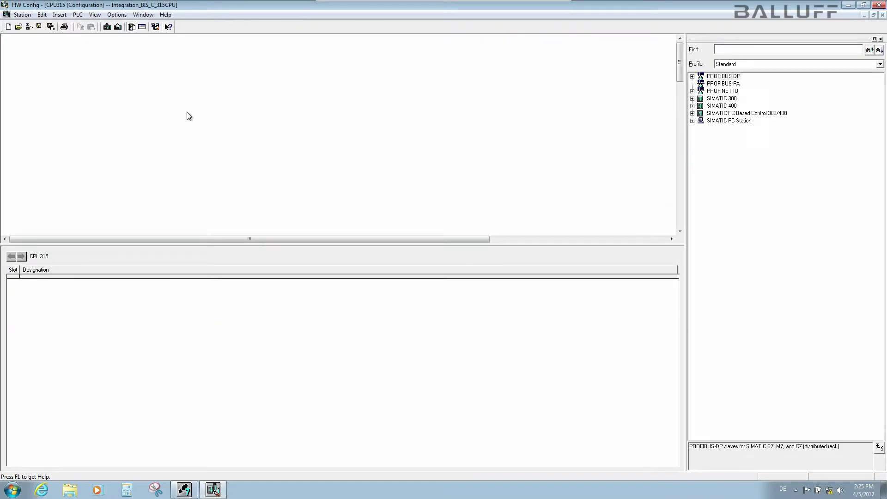
Step: Insert a SIMATIC 300 RACK-300 rail into the empty station configuration
{"action": "right_click", "coordinate": [187, 113]}
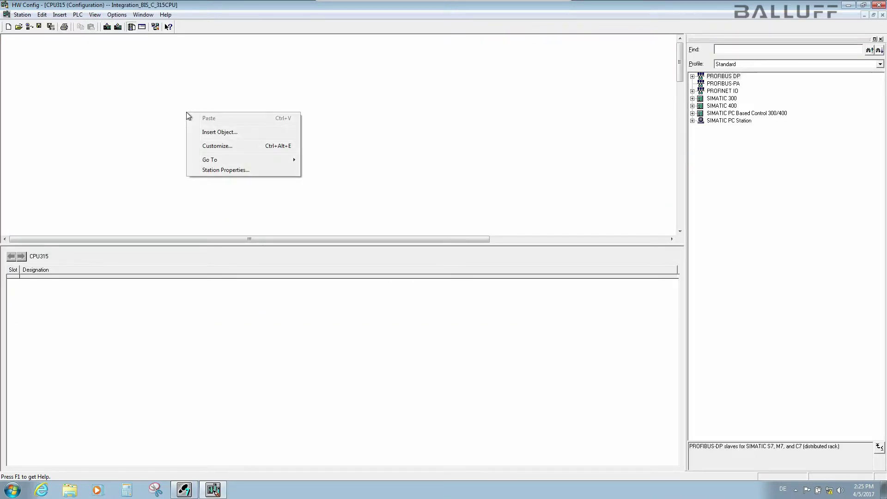
{"action": "left_click", "coordinate": [234, 133]}
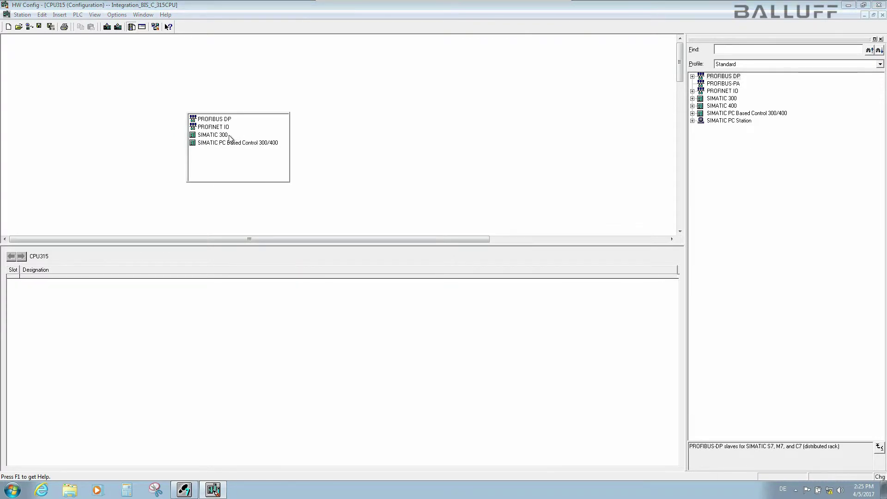
{"action": "mouse_move", "coordinate": [215, 137]}
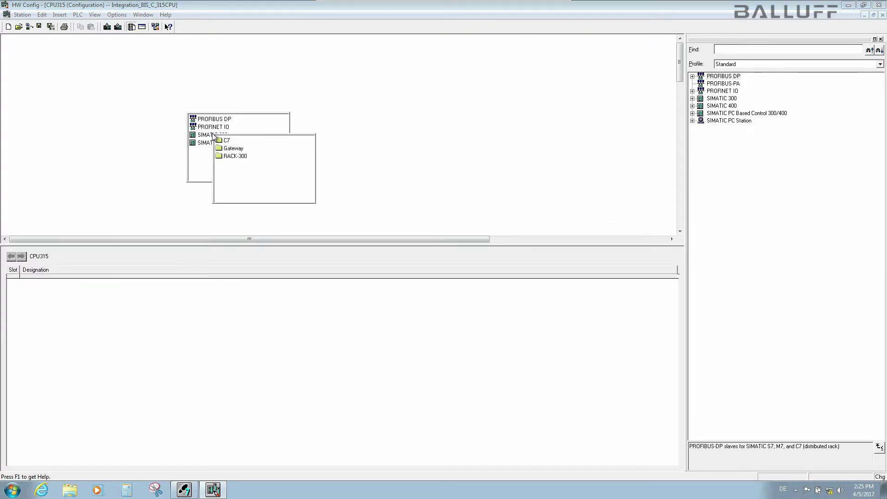
{"action": "left_click", "coordinate": [237, 161]}
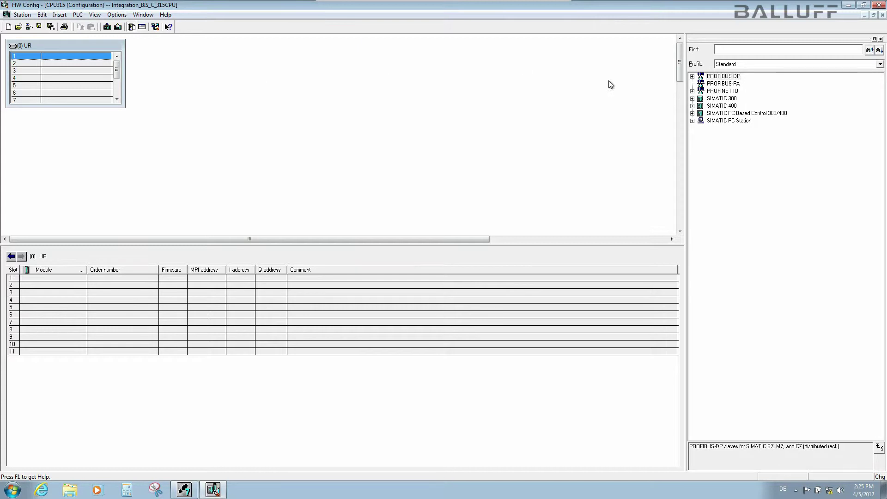
Step: Place the CPU 315F-2 PN/DP, 6ES7 315-2FJ14-0AB0 version V3.2, in slot 2 of the rack
{"action": "left_click", "coordinate": [693, 99]}
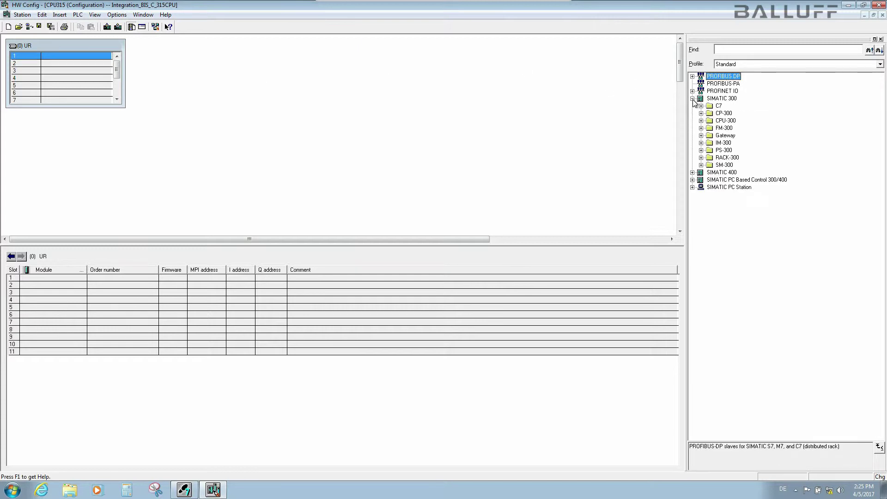
{"action": "left_click", "coordinate": [701, 121]}
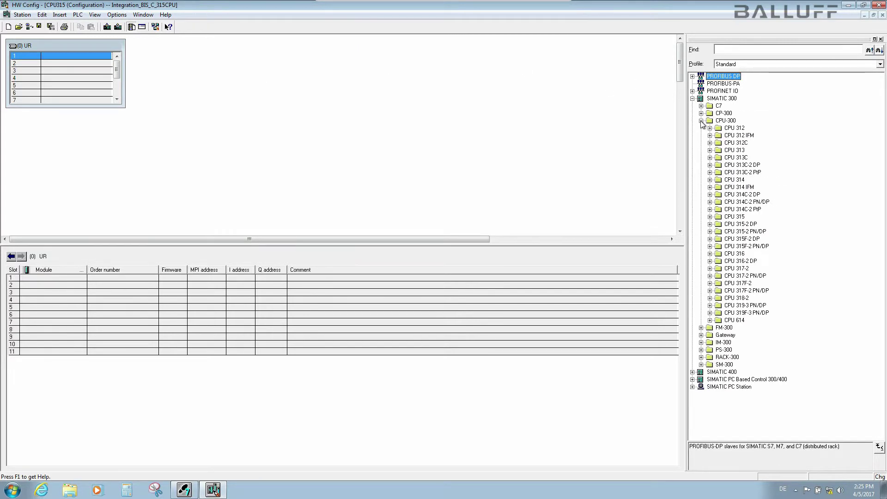
{"action": "left_click", "coordinate": [710, 247]}
{"action": "left_click", "coordinate": [719, 269]}
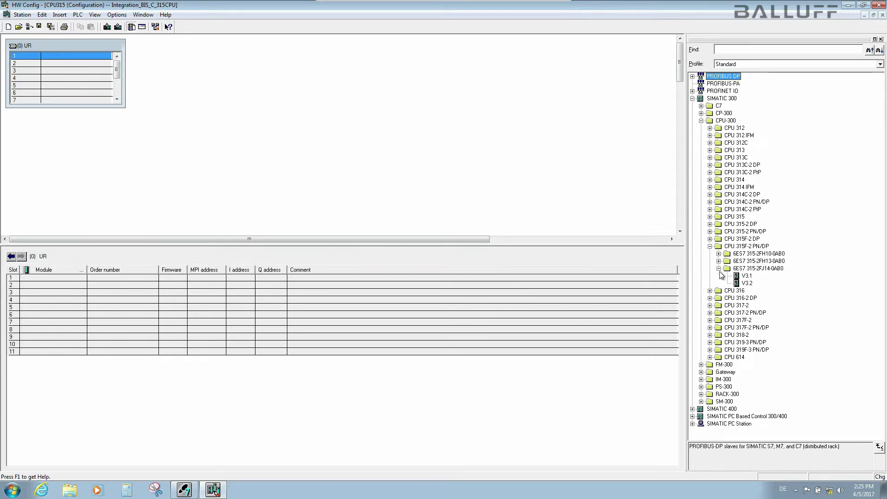
{"action": "left_click_drag", "start_coordinate": [748, 283], "coordinate": [62, 284]}
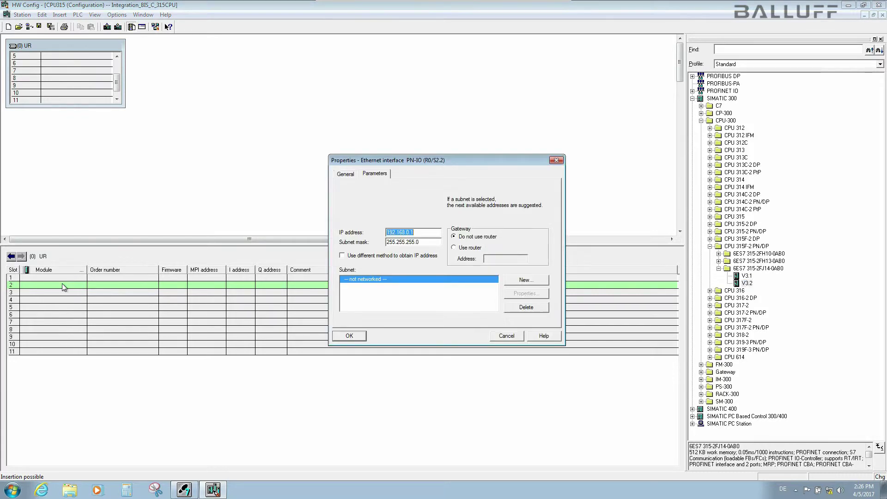
Step: Set the CPU's Ethernet interface to IP address 10.10.10.117 and connect it to a new subnet named ProfiNet
{"action": "type", "text": "10.10.10.117"}
{"action": "left_click", "coordinate": [516, 279]}
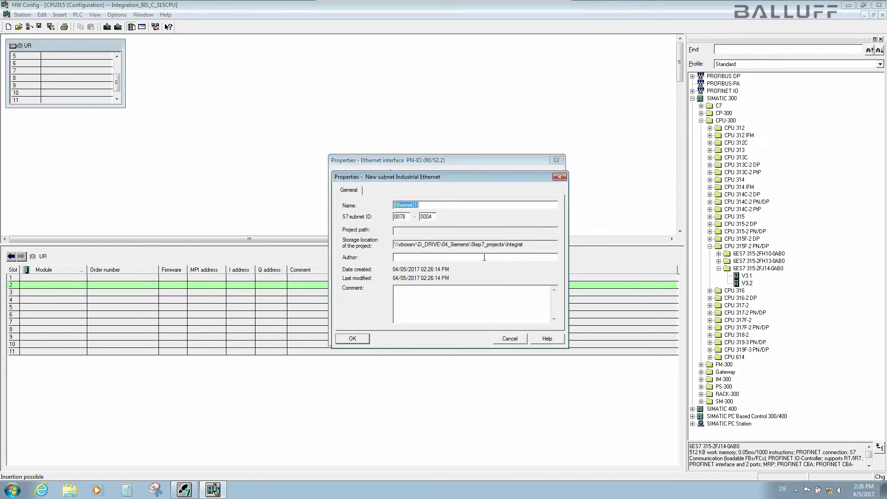
{"action": "key", "text": "End"}
{"action": "key", "text": "BackSpace"}
{"action": "key", "text": "BackSpace"}
{"action": "key", "text": "BackSpace"}
{"action": "key", "text": "BackSpace"}
{"action": "key", "text": "BackSpace"}
{"action": "key", "text": "BackSpace"}
{"action": "key", "text": "BackSpace"}
{"action": "key", "text": "BackSpace"}
{"action": "key", "text": "Return"}
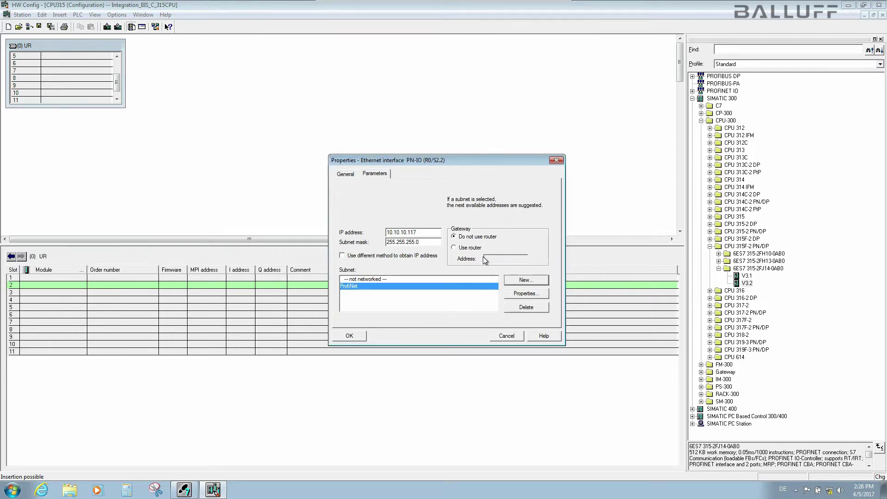
{"action": "left_click", "coordinate": [357, 336]}
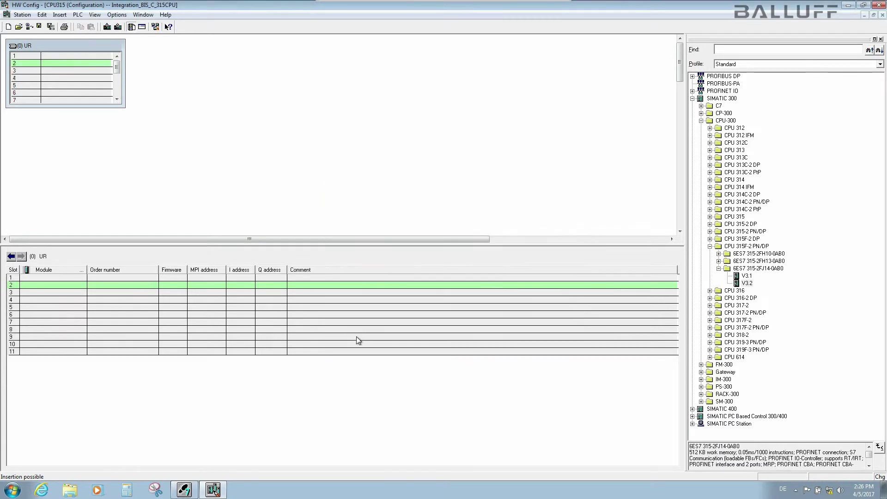
Step: Change the interface type of the CPU's MPI/DP port to PROFIBUS
{"action": "left_click", "coordinate": [63, 71]}
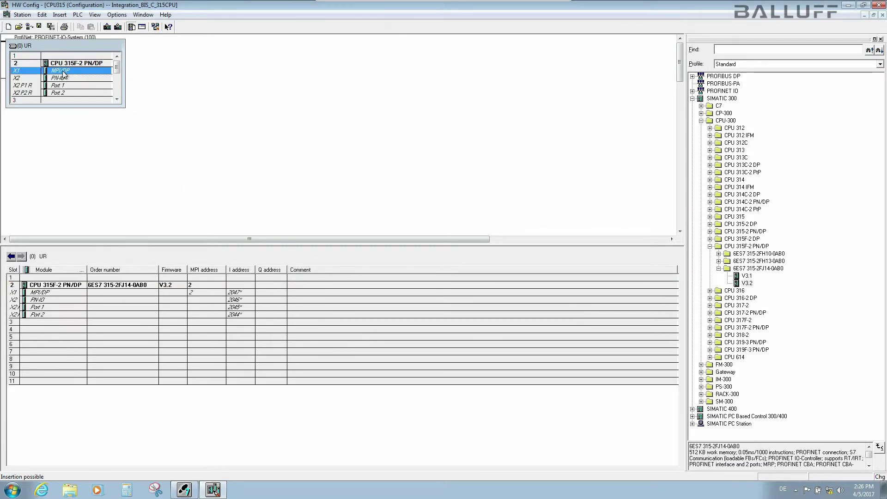
{"action": "double_click", "coordinate": [63, 73]}
{"action": "left_click", "coordinate": [415, 247]}
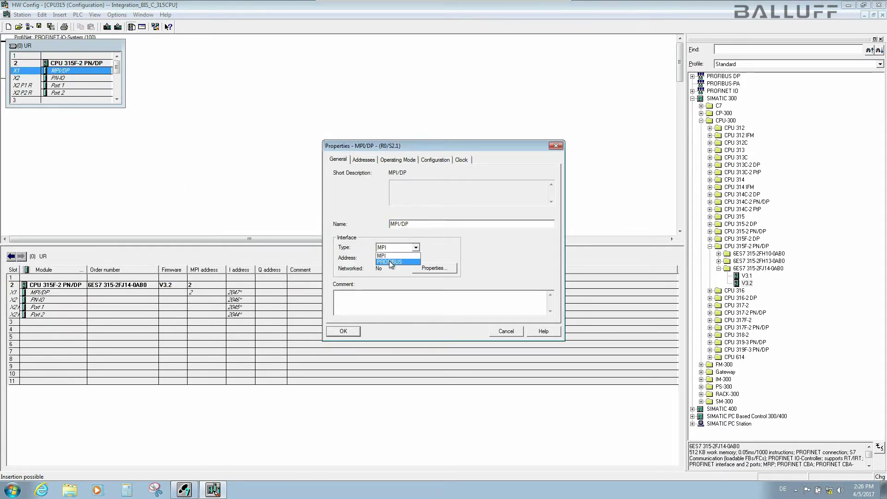
{"action": "left_click", "coordinate": [391, 262]}
Step: Create a PROFIBUS subnet with a 12 Mbps transmission rate and connect the MPI/DP interface to it
{"action": "left_click", "coordinate": [523, 245]}
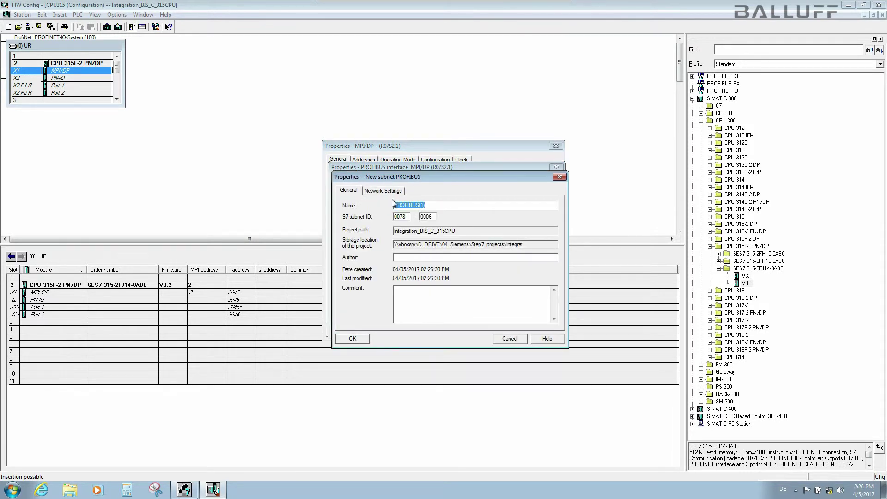
{"action": "left_click", "coordinate": [383, 190]}
{"action": "left_click_drag", "start_coordinate": [490, 262], "coordinate": [490, 272]}
{"action": "left_click", "coordinate": [422, 269]}
{"action": "left_click", "coordinate": [355, 340]}
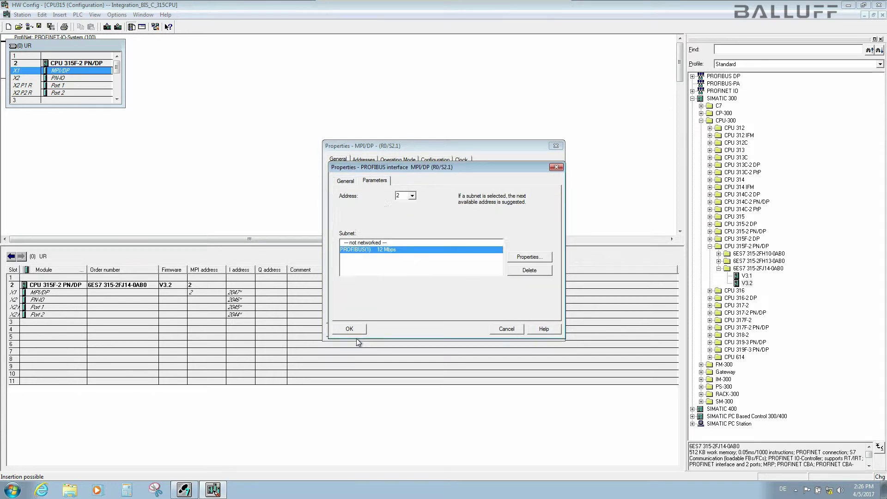
{"action": "left_click", "coordinate": [349, 329]}
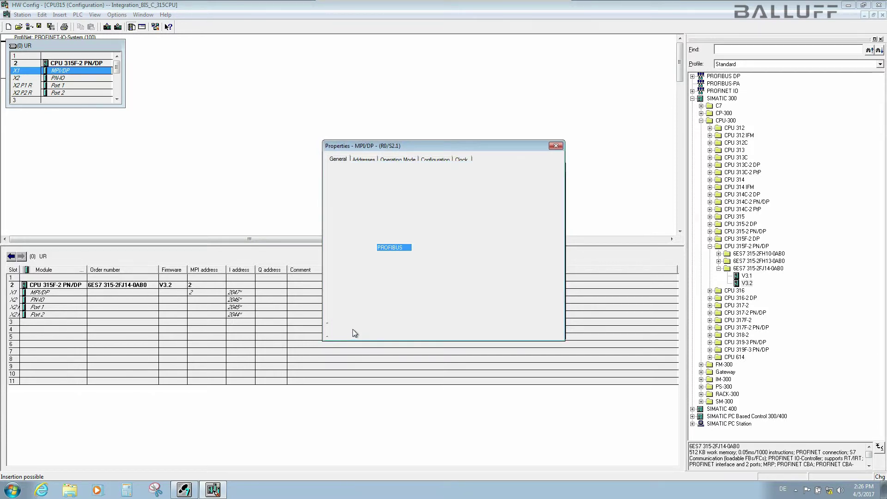
{"action": "left_click", "coordinate": [350, 332]}
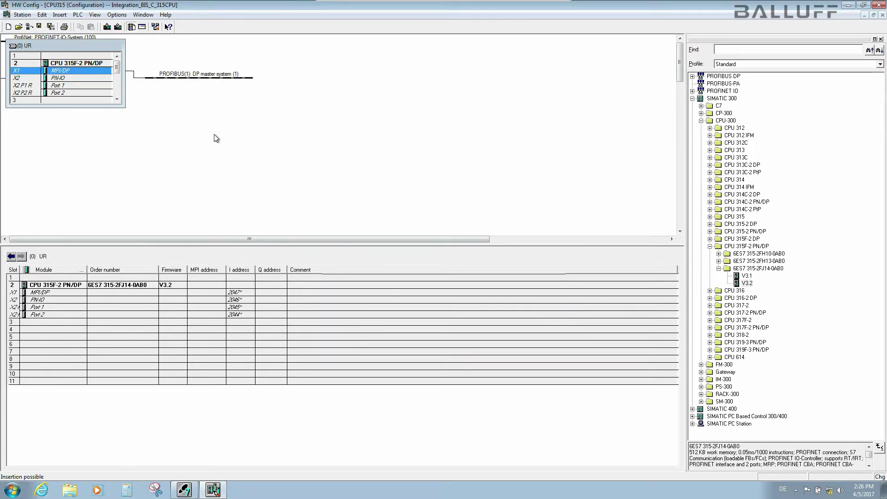
{"action": "left_click", "coordinate": [376, 262]}
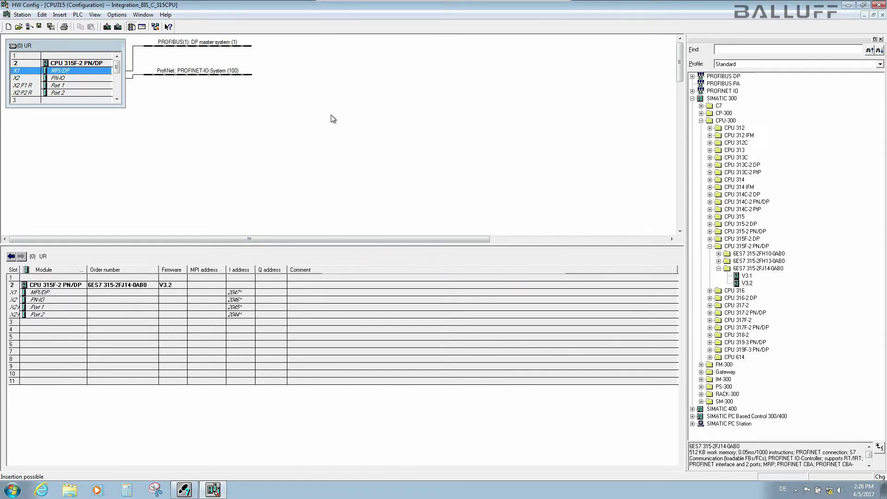
Step: Find the Balluff RFID BIS C-60x8 V2.2 device in the PROFINET IO catalog and attach it to the ProfiNet line
{"action": "left_click", "coordinate": [692, 98]}
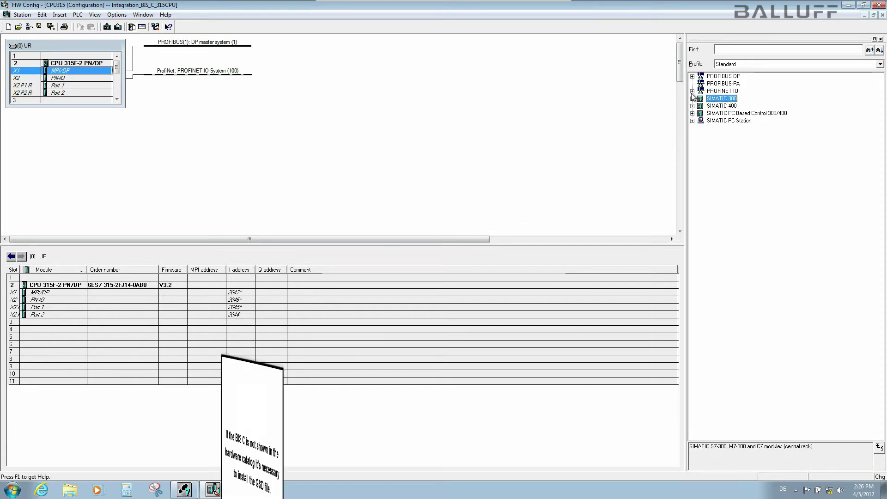
{"action": "left_click", "coordinate": [692, 91]}
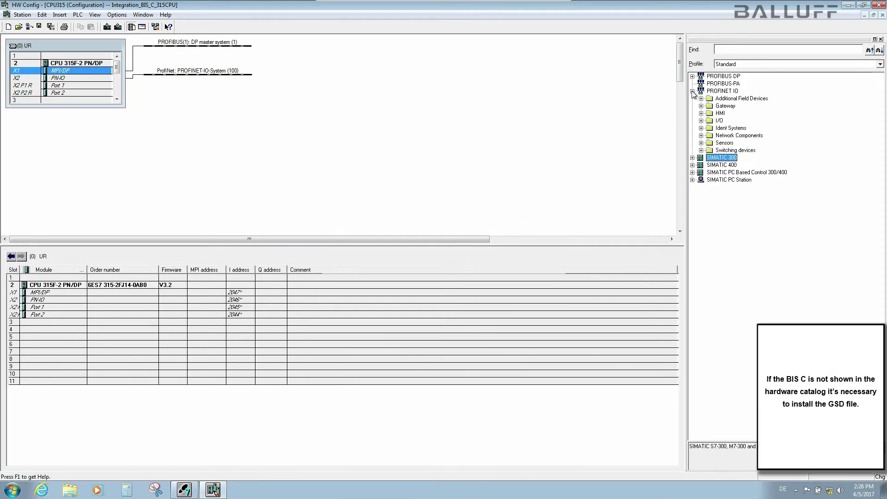
{"action": "left_click", "coordinate": [701, 128]}
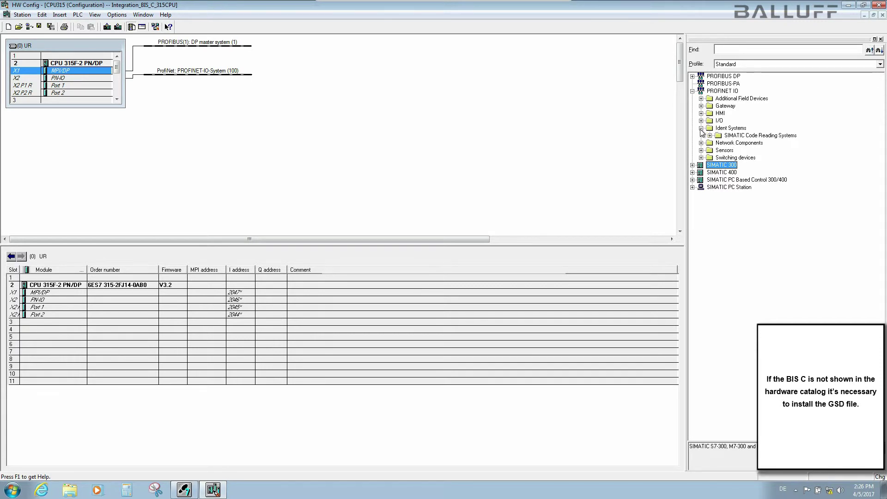
{"action": "left_click", "coordinate": [701, 128]}
{"action": "left_click", "coordinate": [701, 99]}
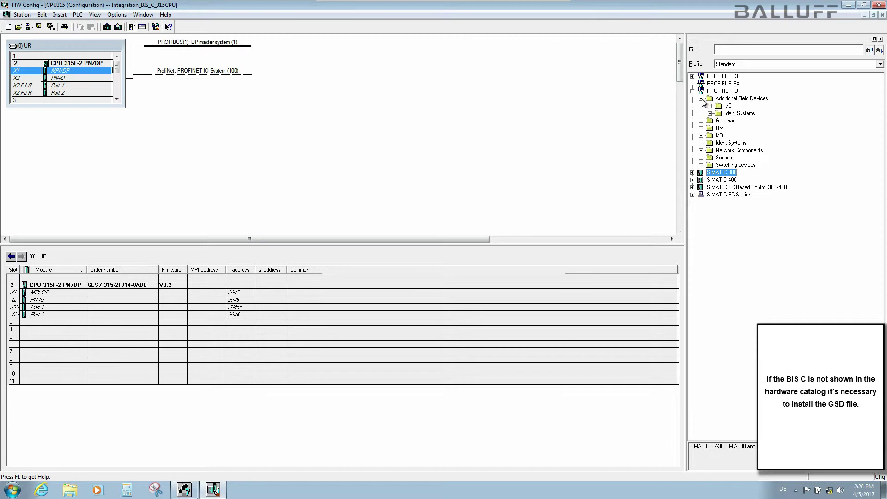
{"action": "left_click", "coordinate": [710, 113]}
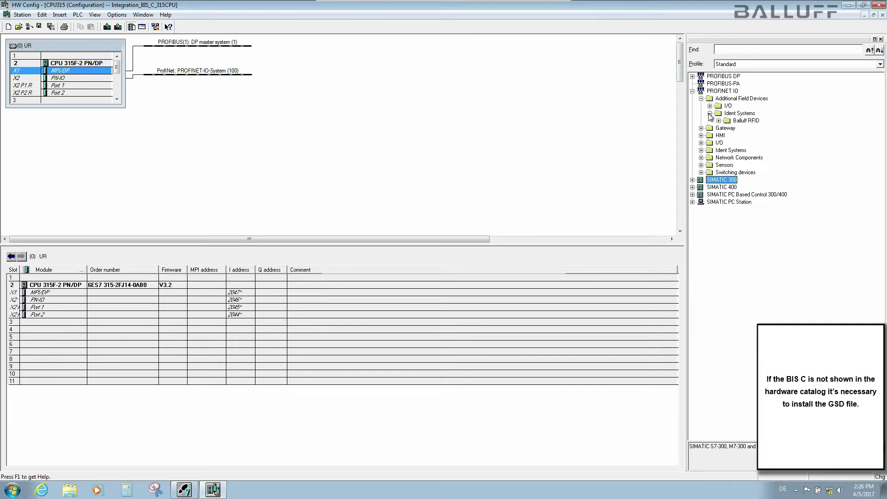
{"action": "left_click", "coordinate": [718, 120]}
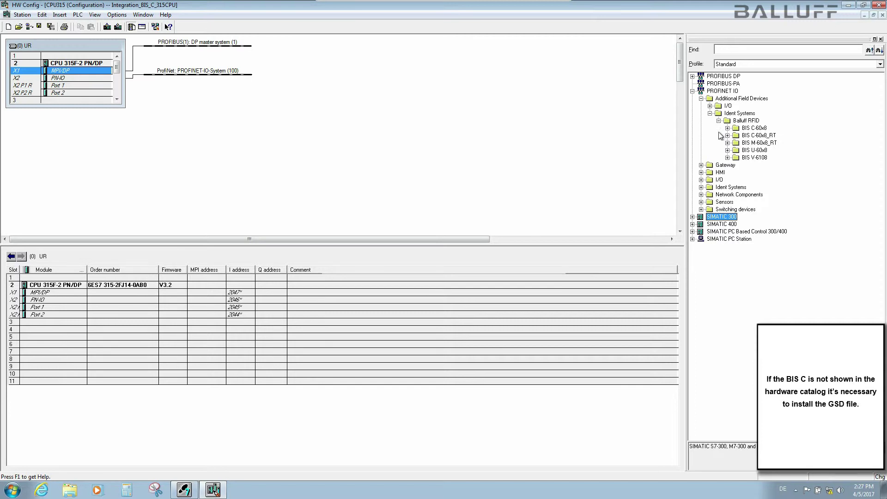
{"action": "left_click", "coordinate": [728, 128]}
{"action": "left_click_drag", "start_coordinate": [755, 143], "coordinate": [164, 75]}
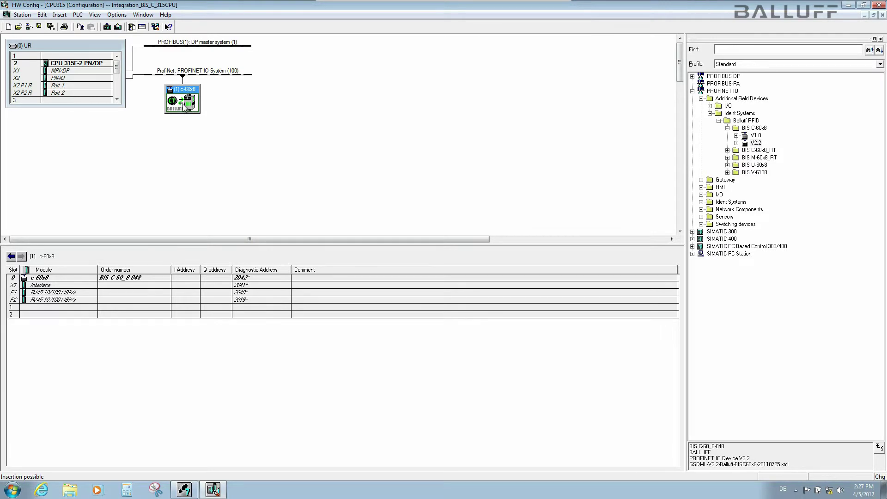
Step: Set the c-60x8 device's IP address to 10.10.10.10
{"action": "double_click", "coordinate": [182, 104]}
{"action": "left_click", "coordinate": [467, 290]}
{"action": "left_click", "coordinate": [426, 232]}
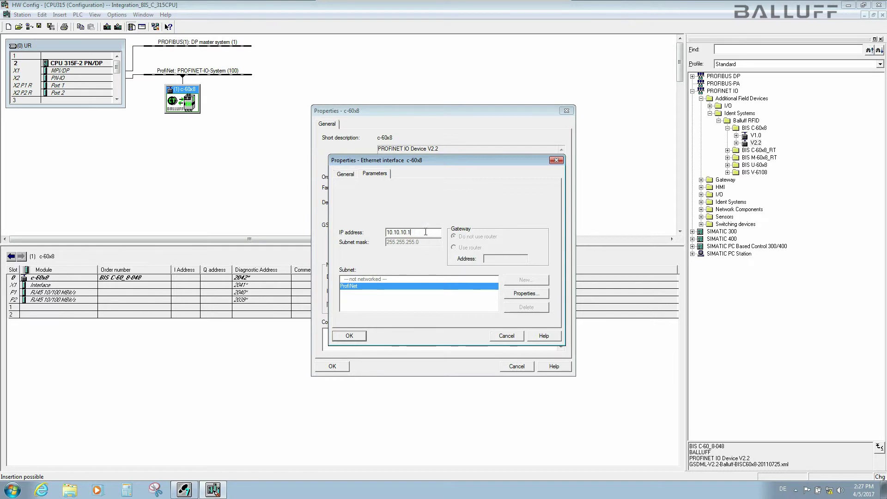
{"action": "key", "text": "Return"}
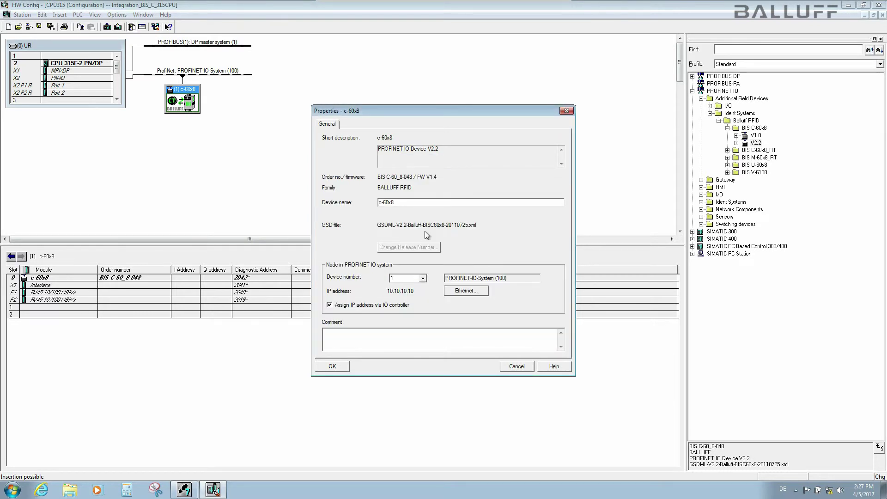
{"action": "left_click", "coordinate": [331, 367]}
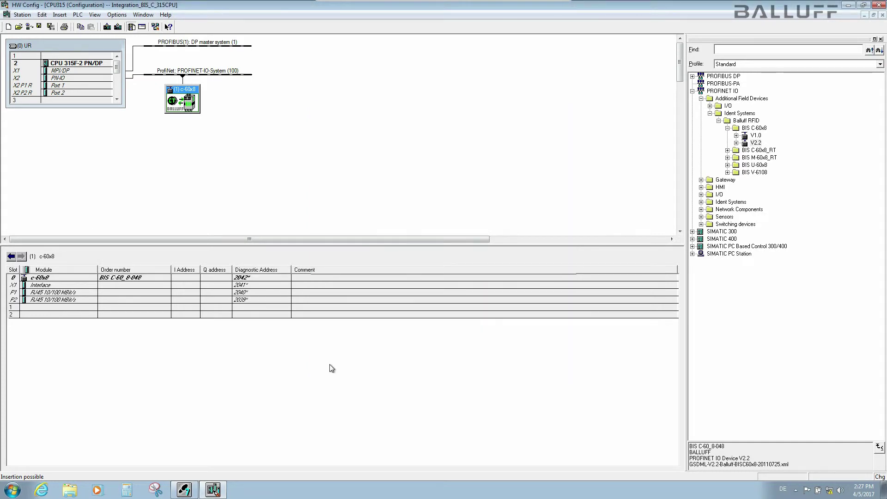
Step: Add the 32 bytes I module to slot 1 and the 32 bytes O module to slot 2 of the c-60x8
{"action": "left_click", "coordinate": [737, 143]}
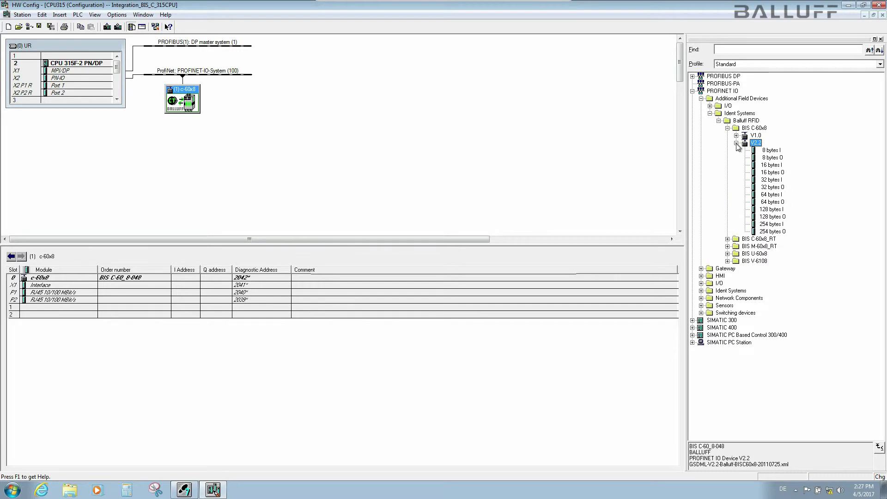
{"action": "left_click", "coordinate": [772, 180]}
{"action": "double_click", "coordinate": [771, 179]}
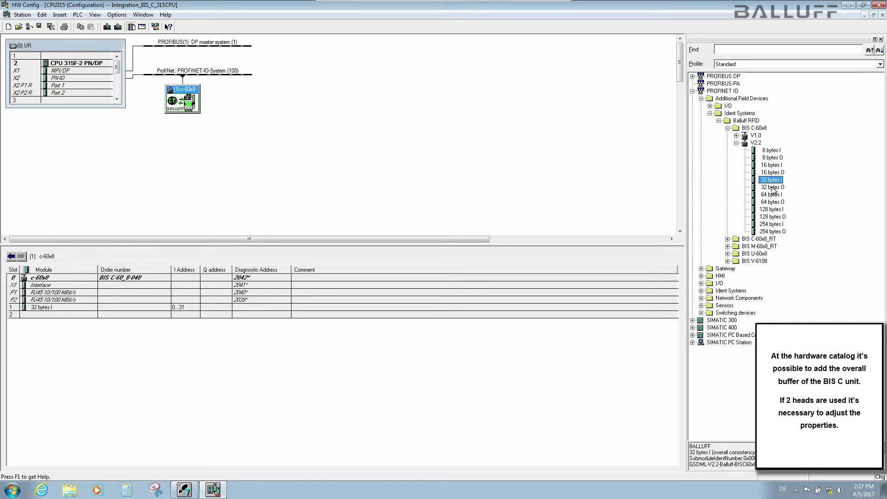
{"action": "double_click", "coordinate": [772, 187]}
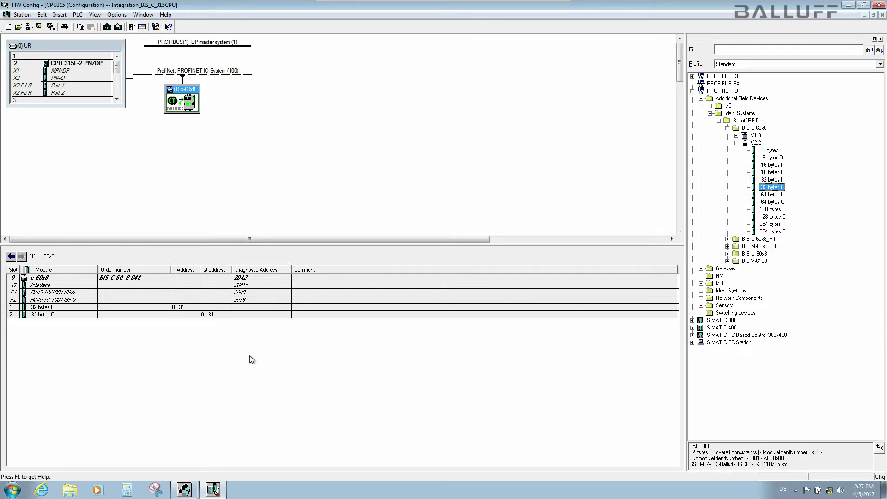
Step: Set the Buffer Head1 parameter of the c-60x8 module in slot 0 to 32
{"action": "double_click", "coordinate": [123, 278]}
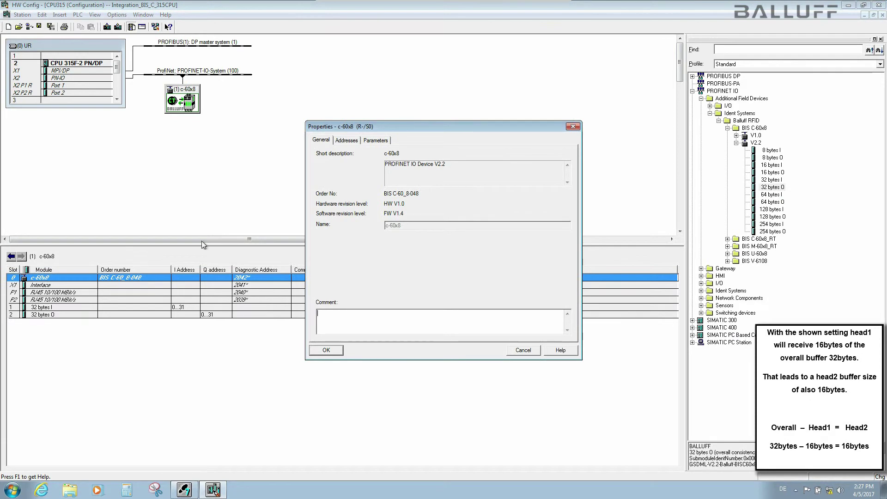
{"action": "left_click", "coordinate": [374, 140]}
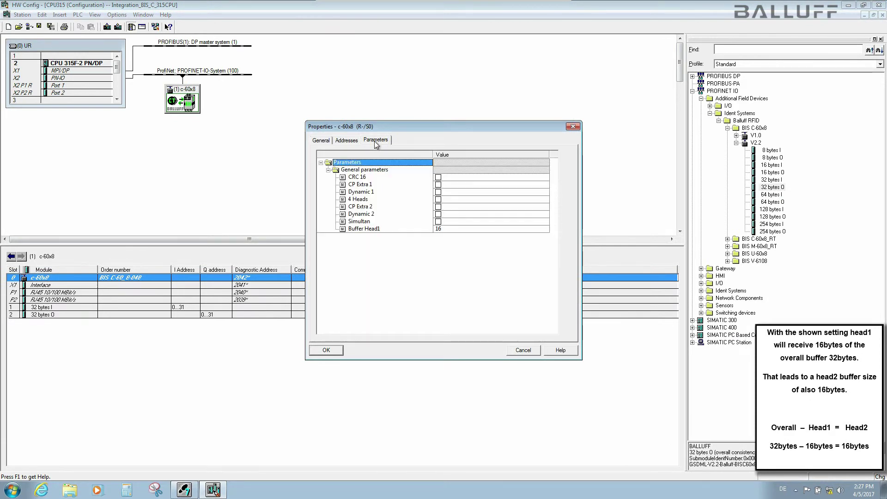
{"action": "left_click", "coordinate": [380, 229]}
{"action": "left_click", "coordinate": [451, 229]}
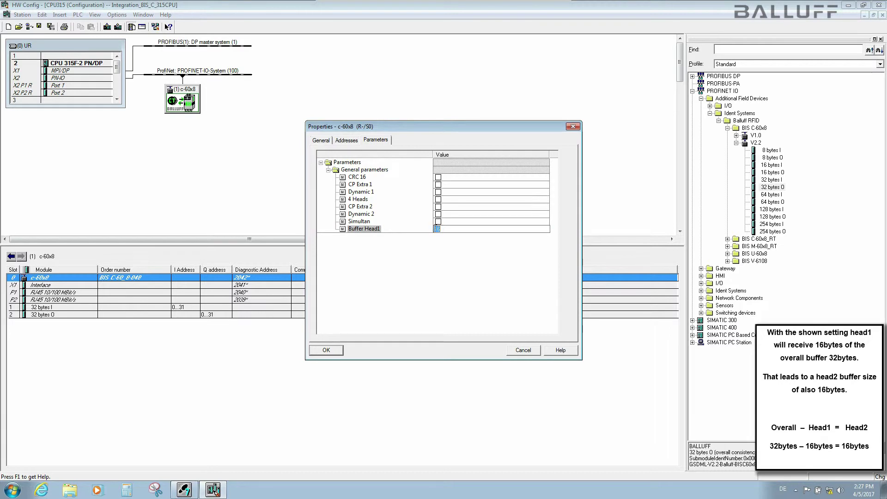
{"action": "type", "text": "32"}
{"action": "key", "text": "Return"}
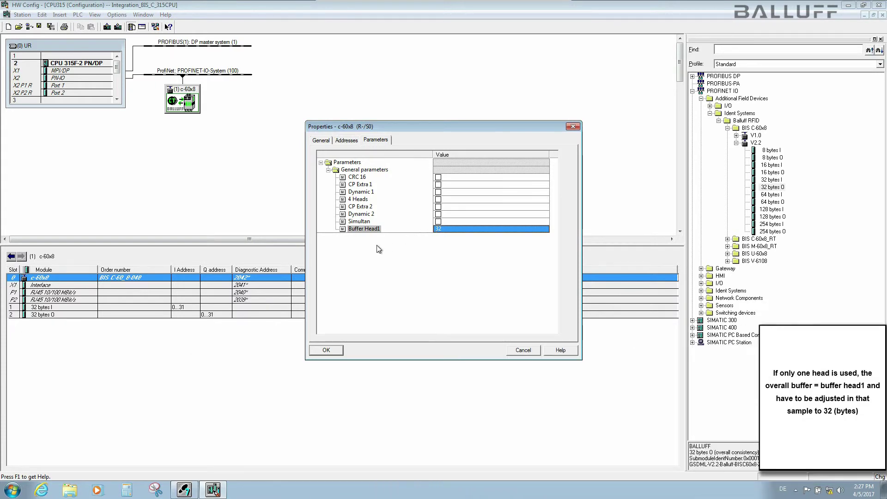
{"action": "left_click", "coordinate": [333, 351]}
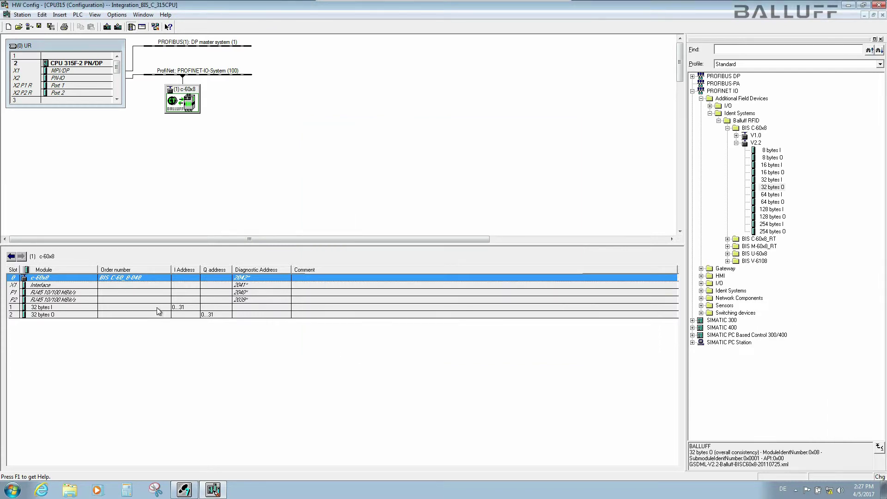
Step: Select the c-60x8 device on the PROFINET line and save and compile the station configuration
{"action": "left_click", "coordinate": [142, 198]}
{"action": "left_click", "coordinate": [183, 110]}
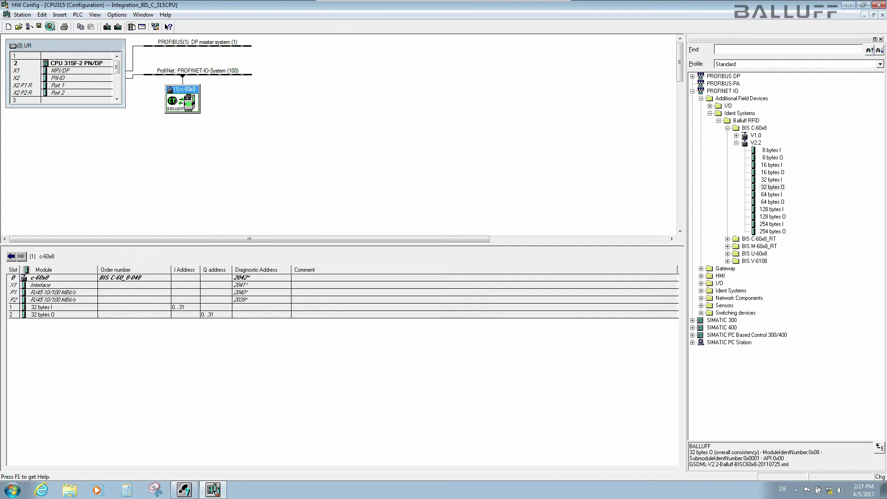
{"action": "left_click", "coordinate": [50, 26]}
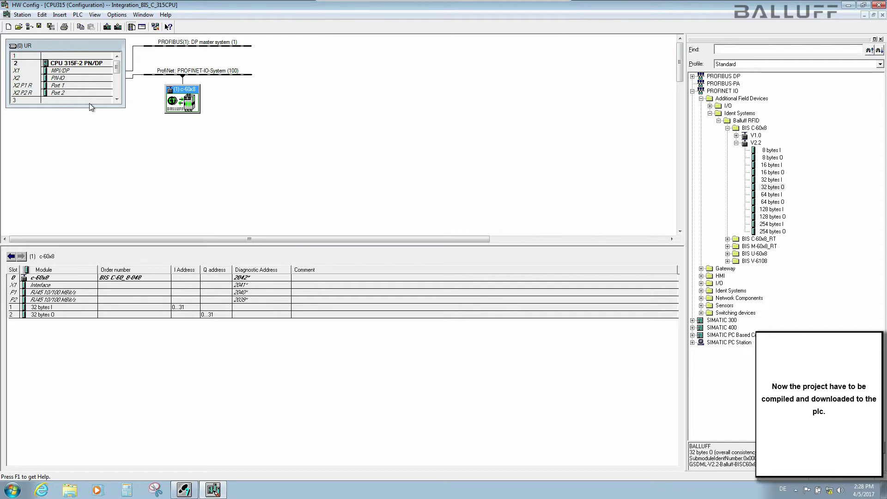
Step: Download the configuration to the CPU 315F-2 PN/DP at 10.10.10.117, accepting the module differences and the CPU stop, and restart the CPU
{"action": "left_click", "coordinate": [107, 27]}
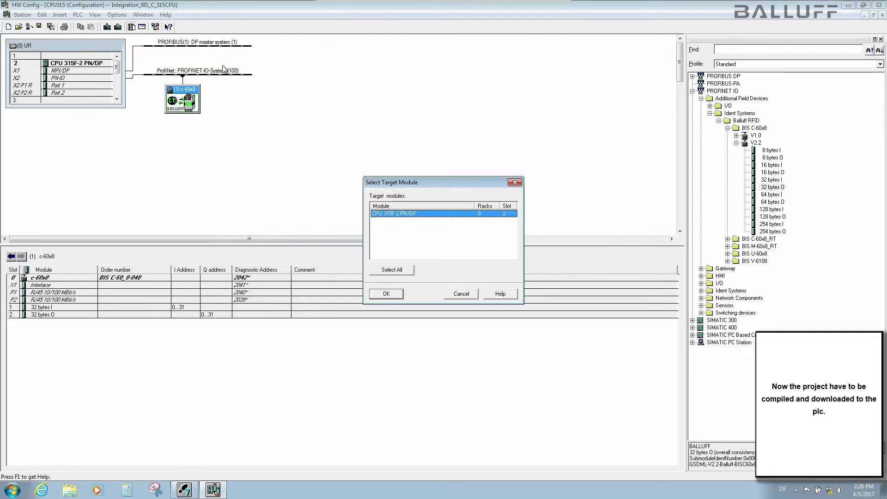
{"action": "left_click", "coordinate": [391, 296]}
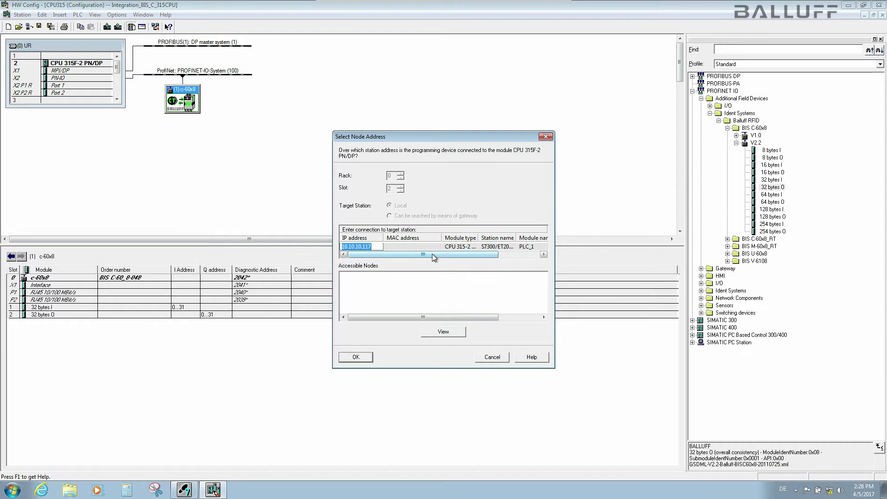
{"action": "left_click", "coordinate": [355, 357]}
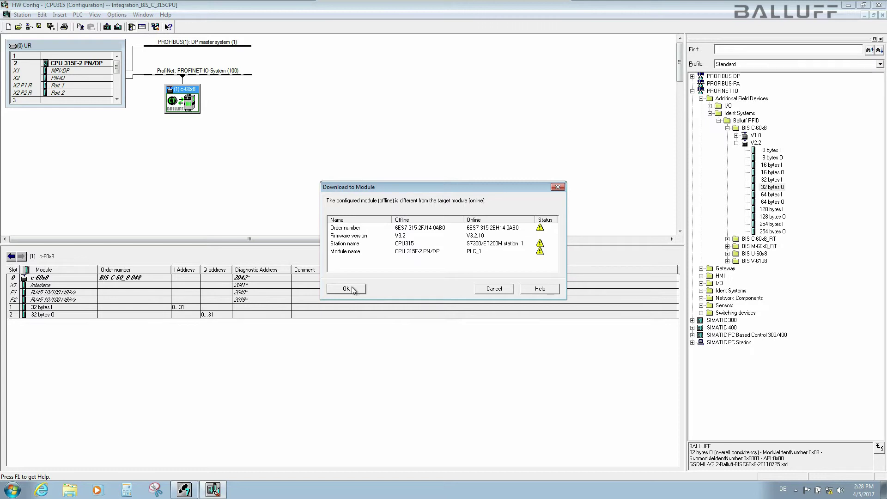
{"action": "left_click", "coordinate": [354, 290]}
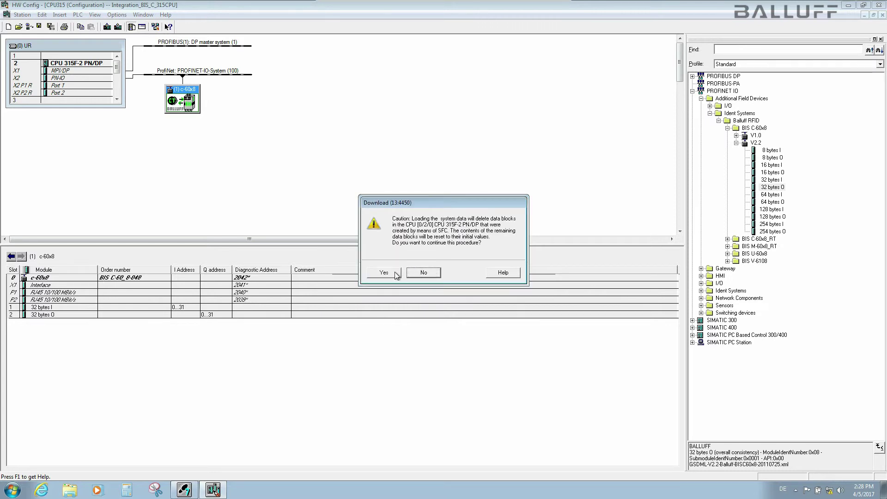
{"action": "left_click", "coordinate": [396, 274]}
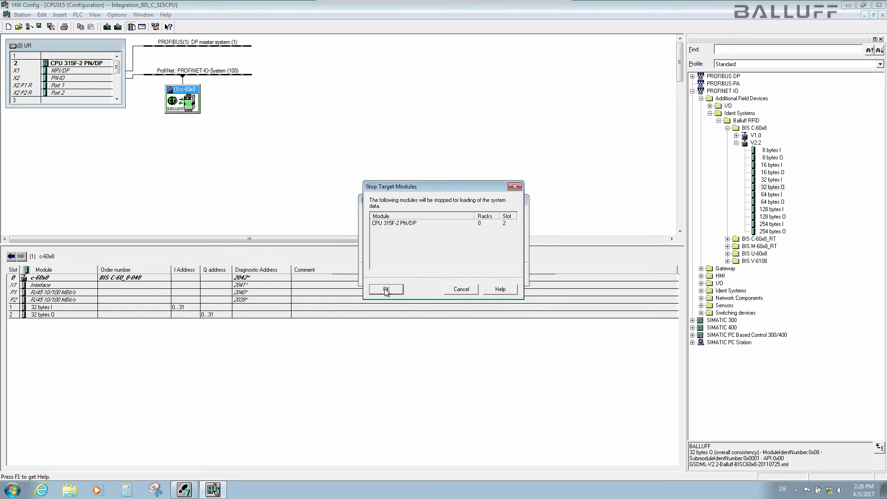
{"action": "left_click", "coordinate": [386, 290]}
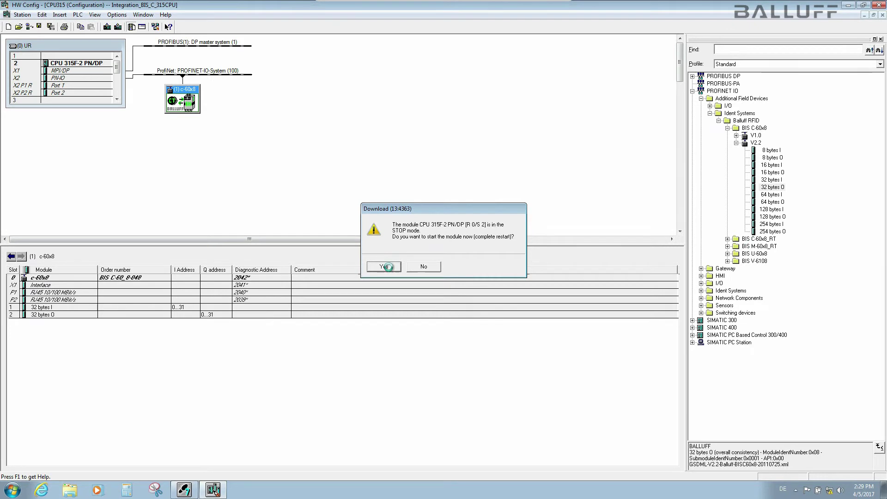
{"action": "left_click", "coordinate": [384, 267]}
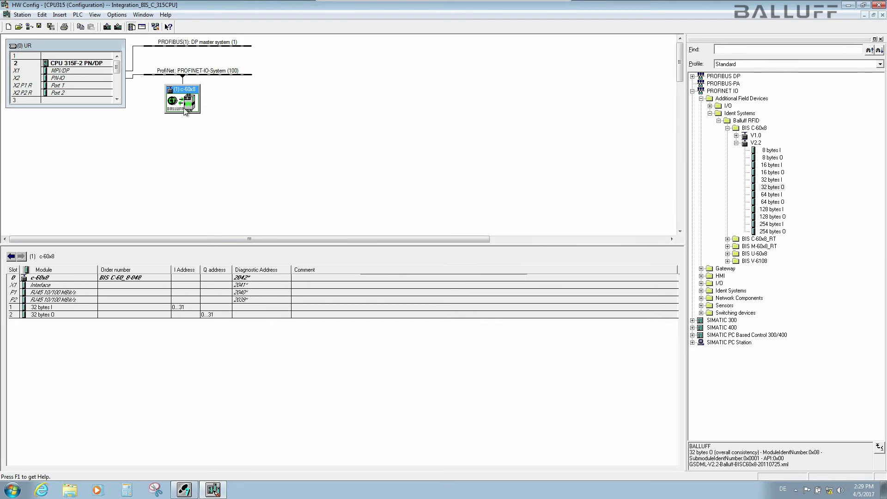
Step: Assign the device name c-60x8 to the BALLUFF RFID device at IP address 10.10.10.10
{"action": "left_click", "coordinate": [77, 15]}
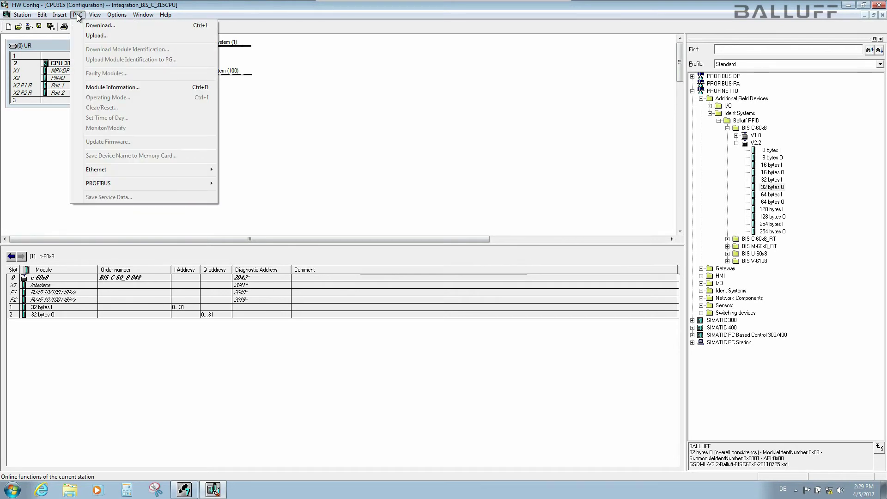
{"action": "mouse_move", "coordinate": [171, 174]}
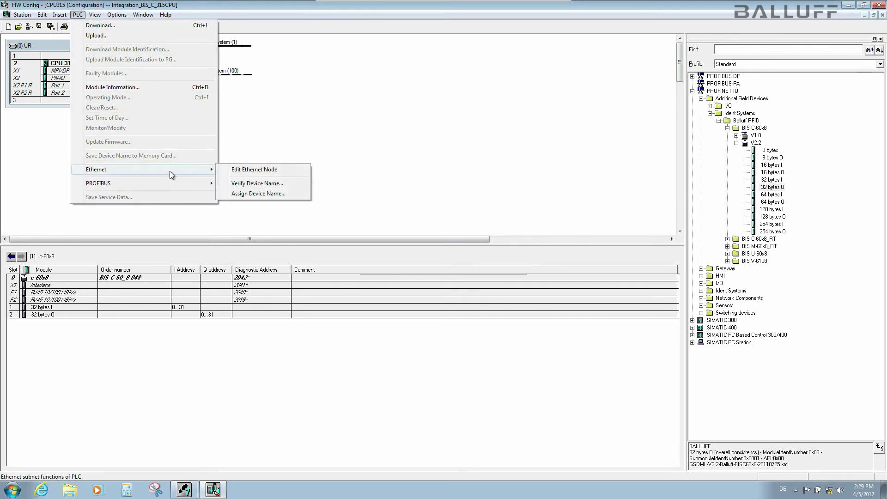
{"action": "left_click", "coordinate": [267, 193]}
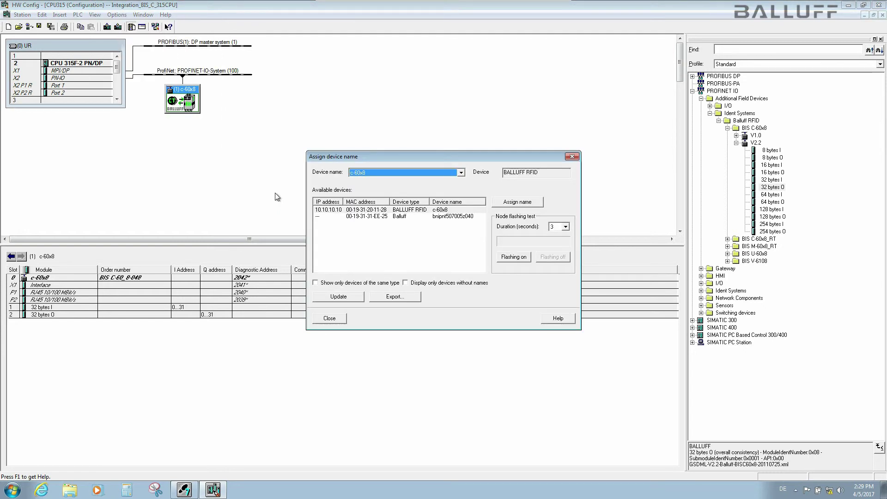
{"action": "left_click", "coordinate": [398, 211]}
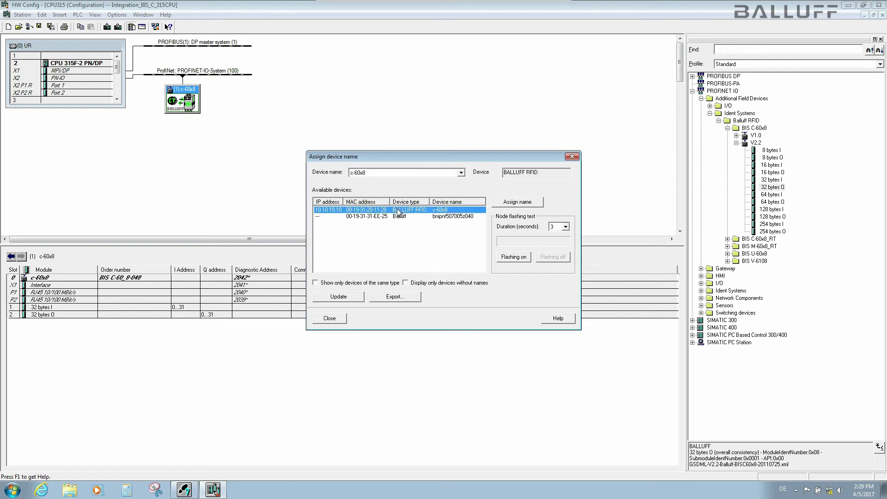
{"action": "left_click", "coordinate": [515, 204]}
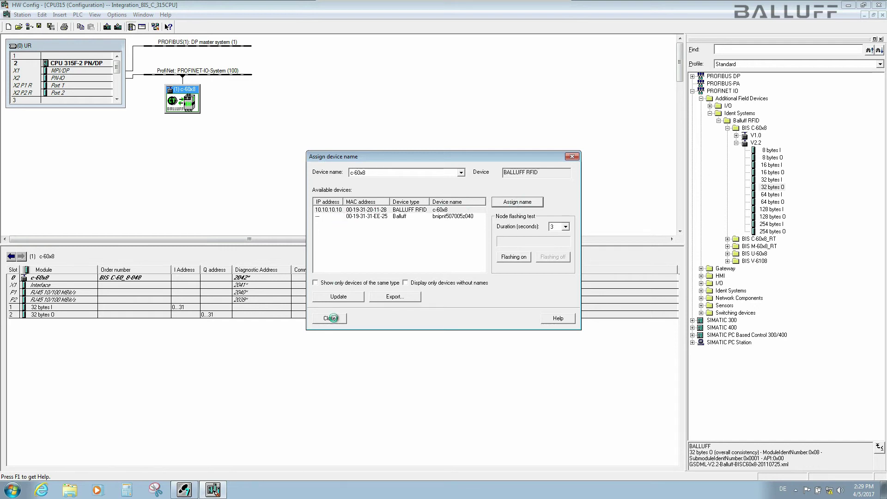
{"action": "left_click", "coordinate": [330, 319]}
Step: Verify the PROFINET device name of the c-60x8 over Ethernet and check its status
{"action": "left_click", "coordinate": [77, 15]}
{"action": "mouse_move", "coordinate": [188, 173]}
{"action": "left_click", "coordinate": [261, 183]}
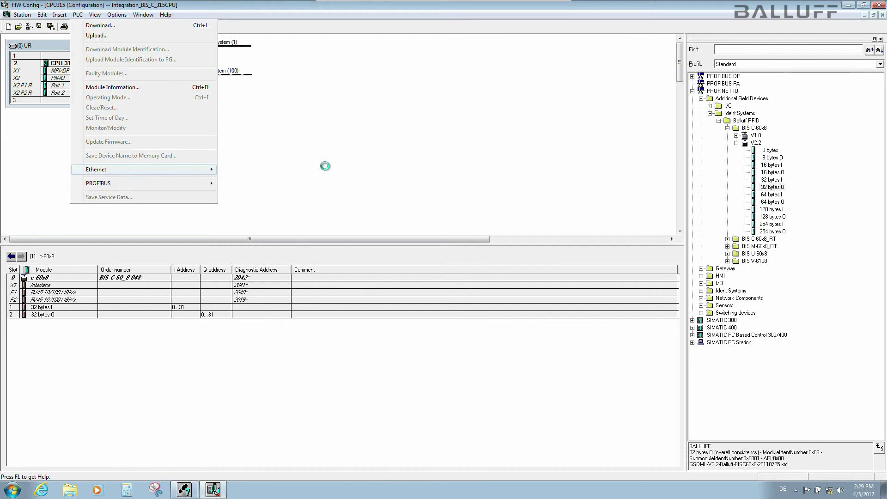
{"action": "left_click", "coordinate": [407, 202]}
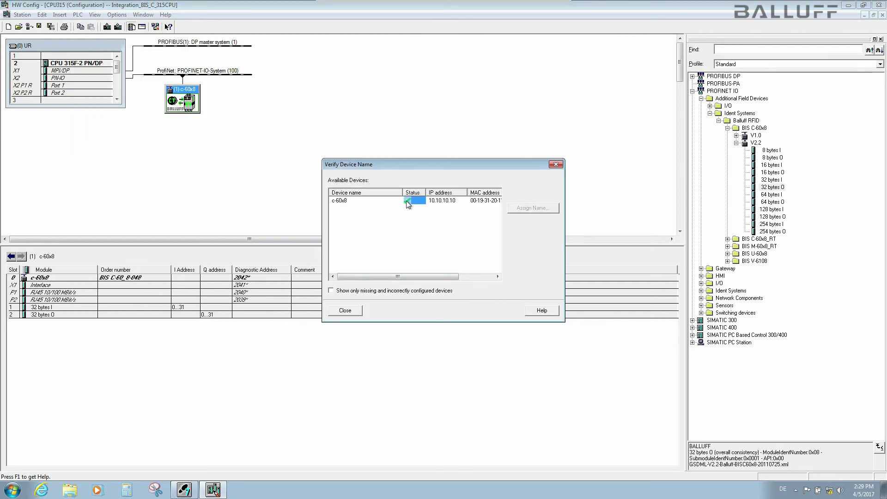
{"action": "left_click", "coordinate": [355, 313]}
Step: Check the station in the online diagnostics view and close the hardware configuration to return to SIMATIC Manager
{"action": "left_click", "coordinate": [31, 27]}
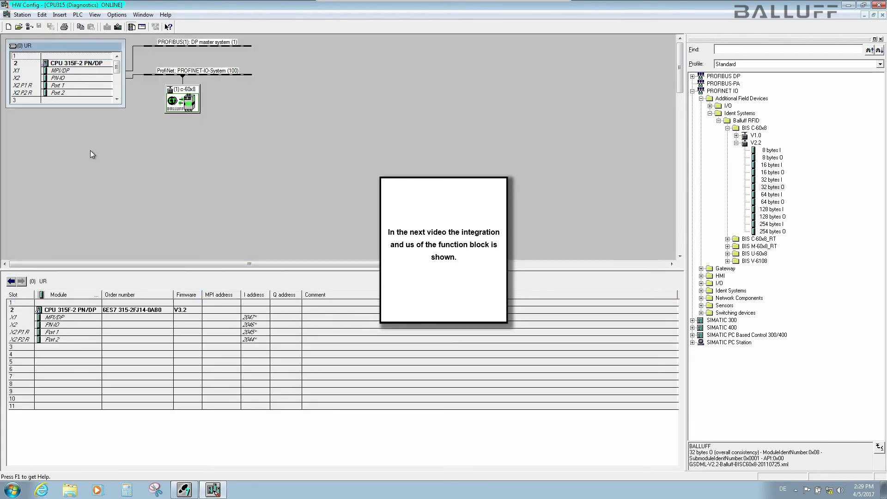
{"action": "left_click", "coordinate": [29, 28]}
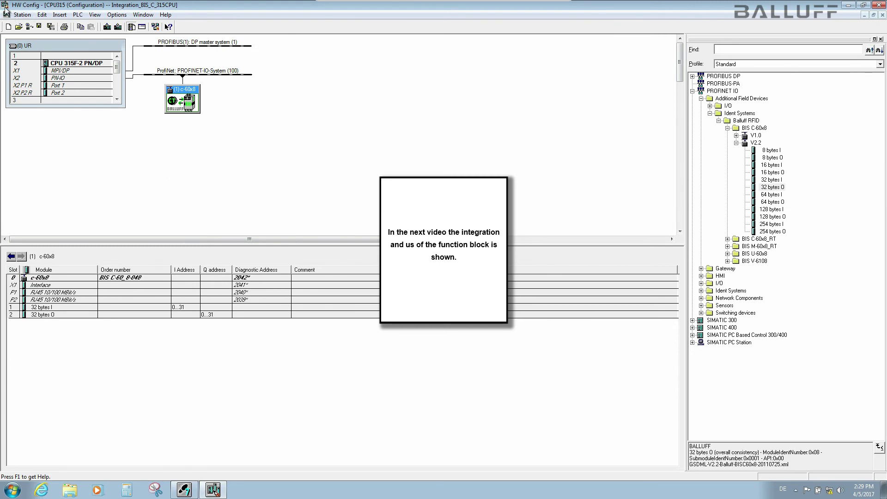
{"action": "double_click", "coordinate": [5, 9]}
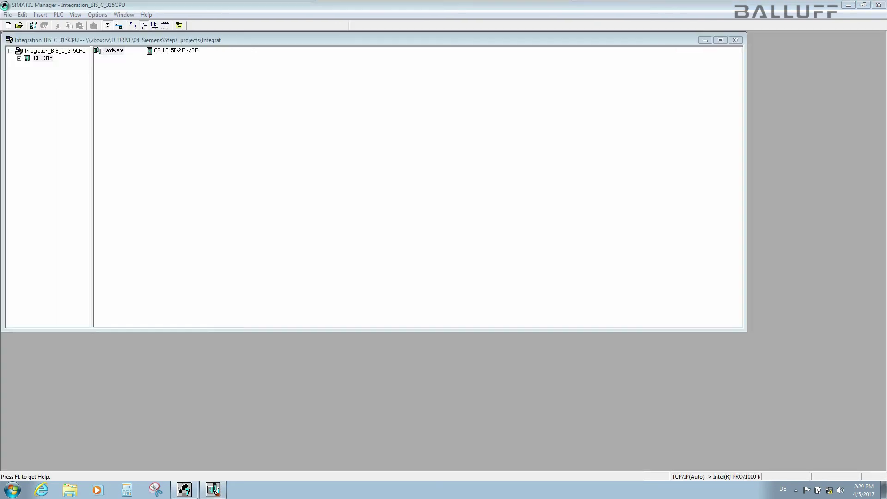